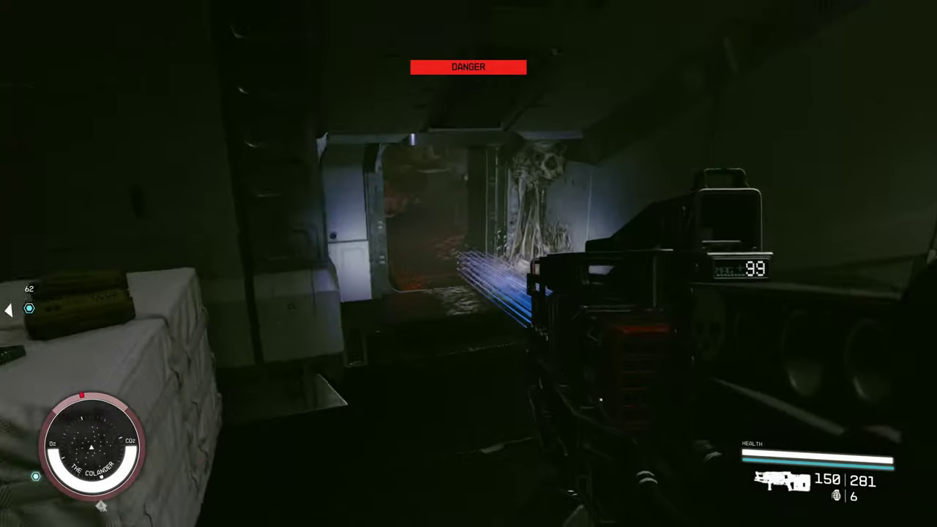
Scan the crate and take the caseless shotgun shells and 7.77mm caseless ammo boxes
key(f)
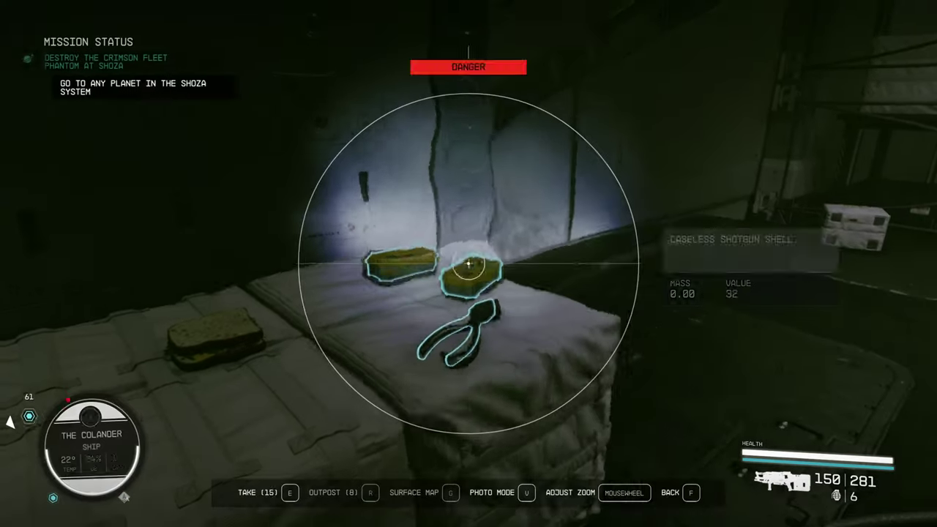
key(f)
key(e)
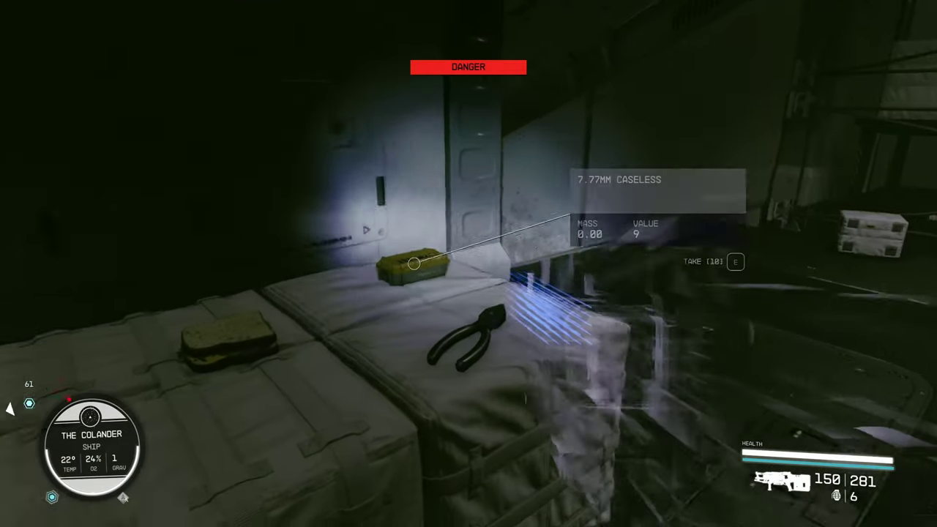
key(e)
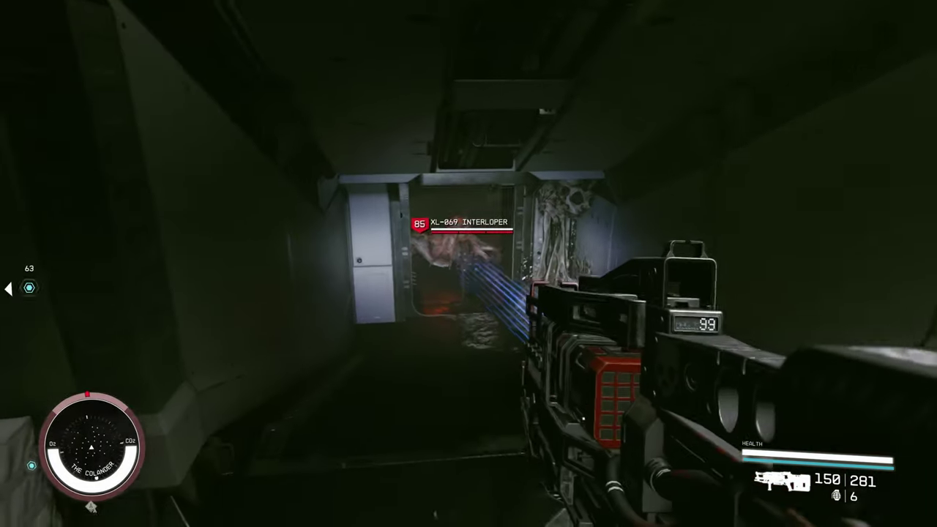
Shoot the XL-069 Interloper at the doorway, reloading midway, until it dies
click(468, 264)
click(469, 263)
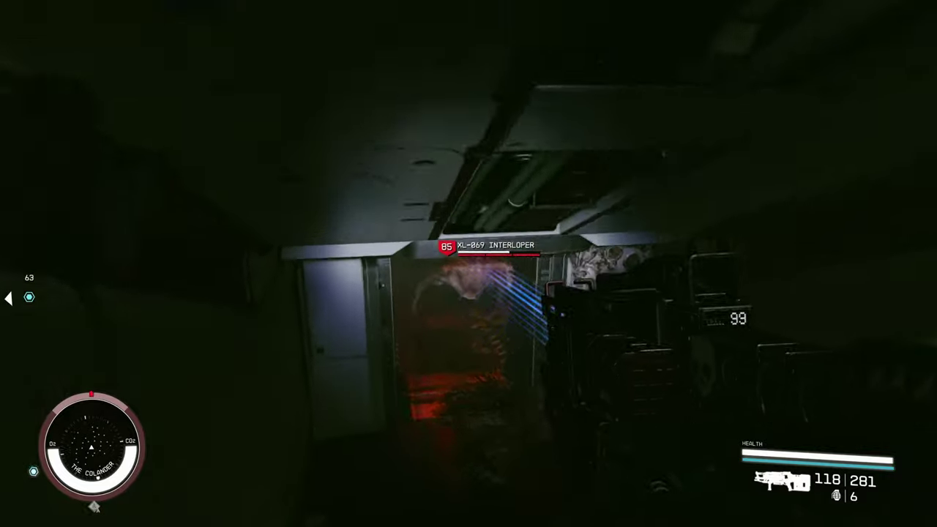
click(469, 263)
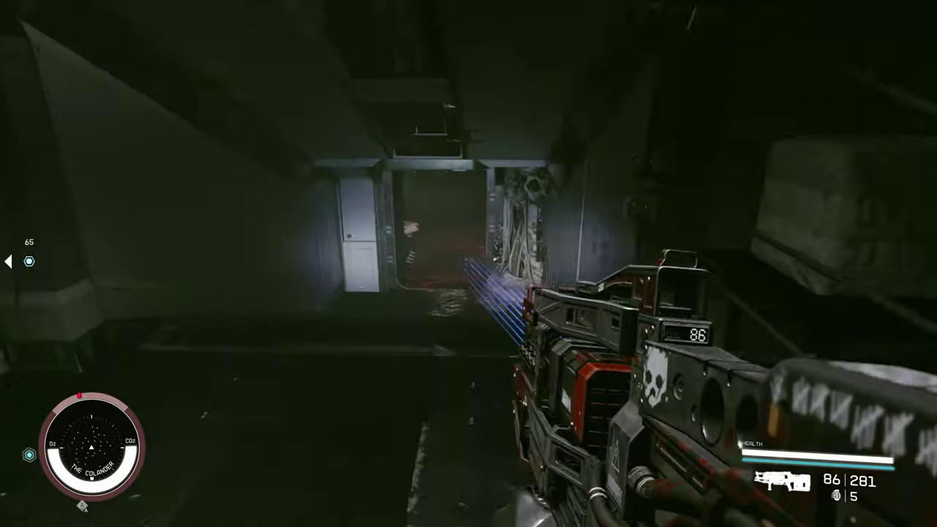
key(w)
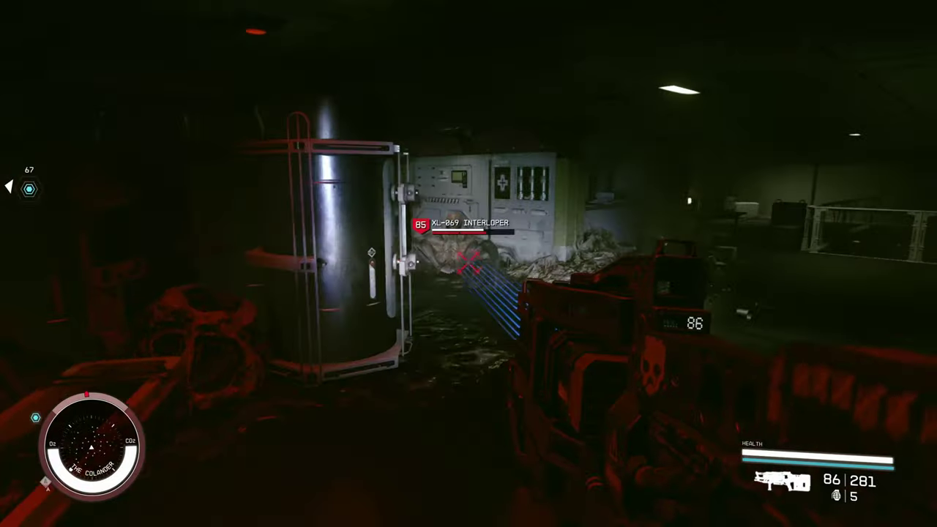
click(468, 263)
click(468, 263)
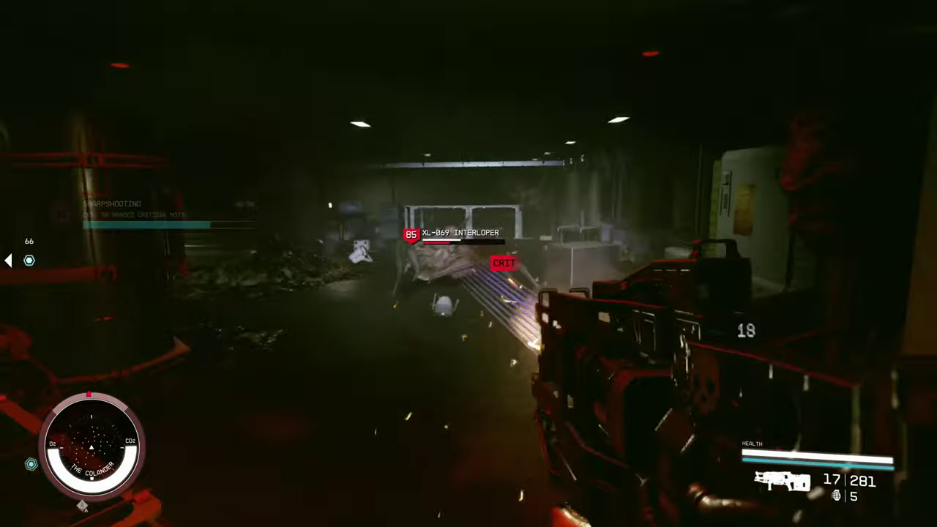
key(s)
key(r)
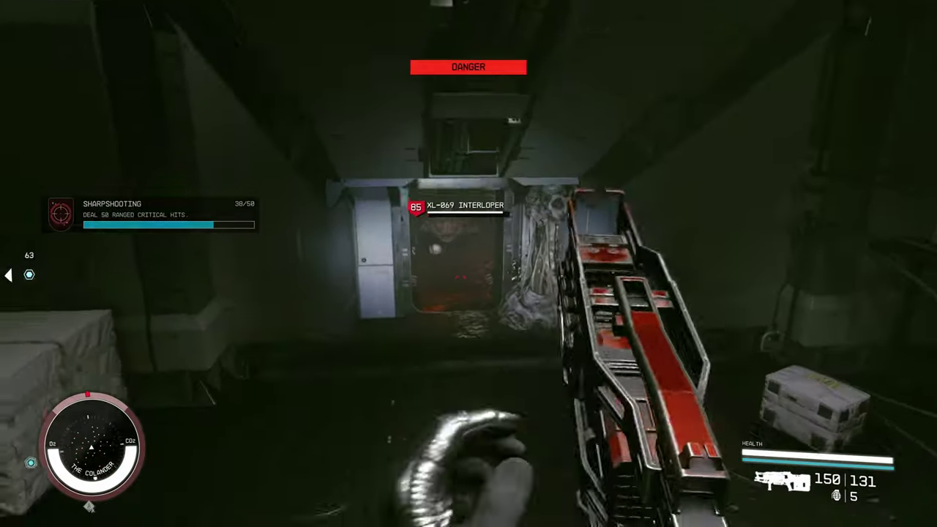
key(w)
click(468, 263)
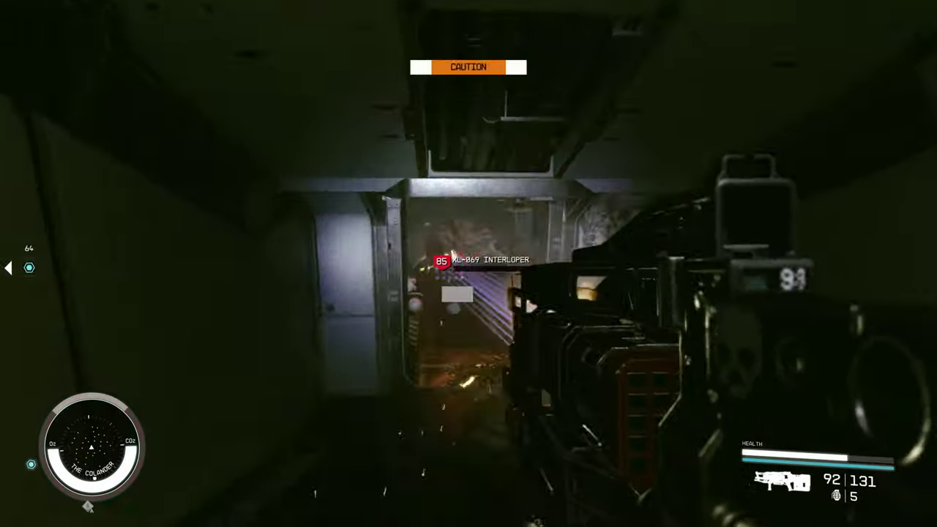
click(468, 263)
Cross the dark room, reloading the rifle, and approach the dead creature to loot it
key(w)
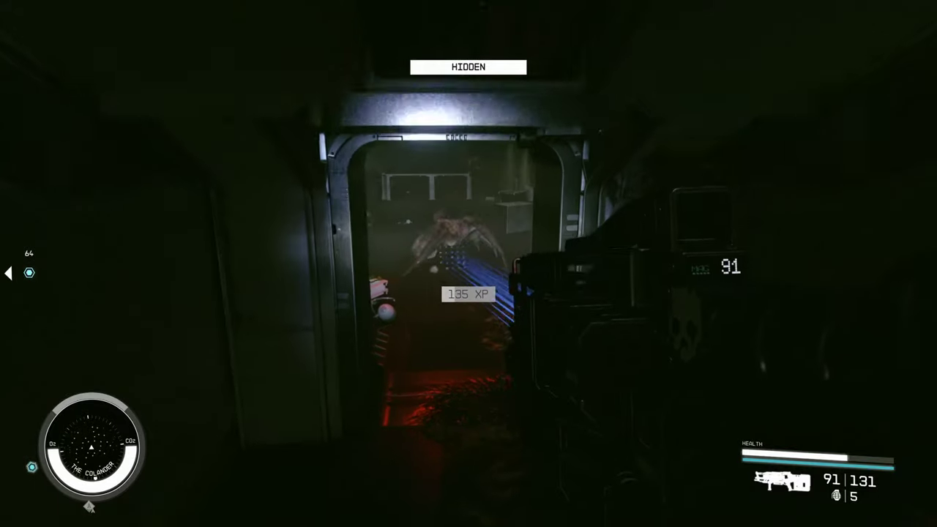
key(w)
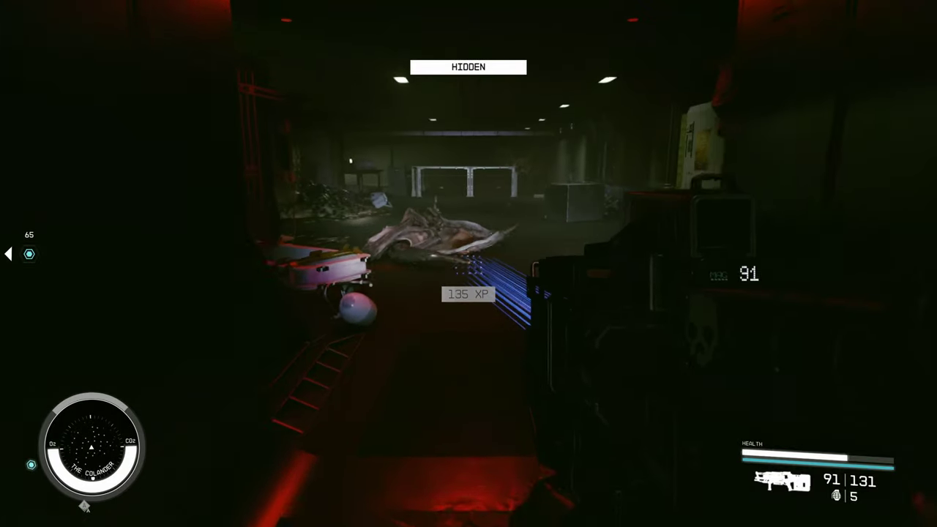
key(w)
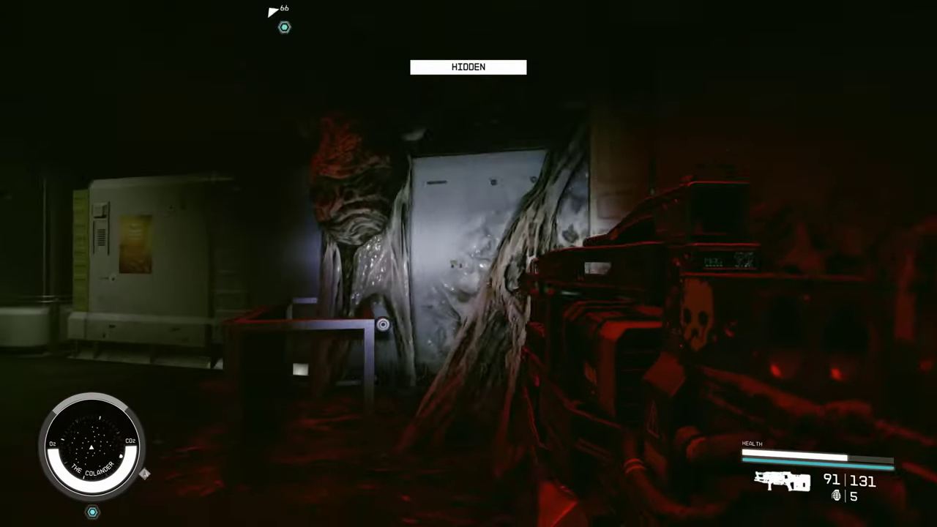
key(w)
key(r)
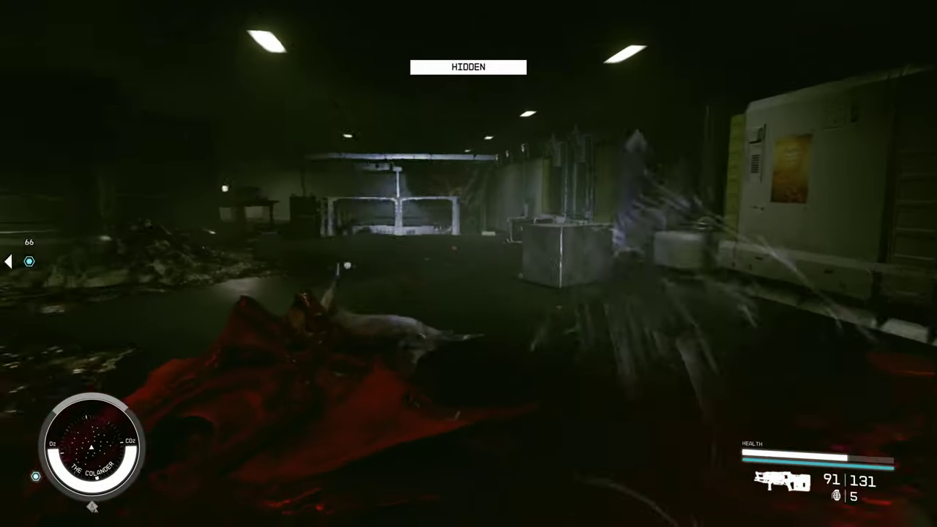
key(w)
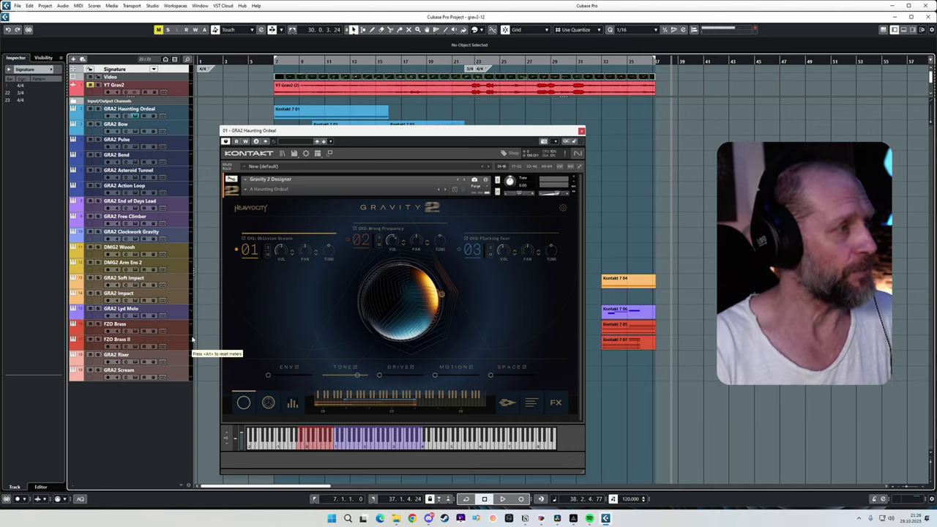
Open the Kontakt 7 01 part and the Haunting Ordeal's Gravity 2 instrument beside it
key(Return)
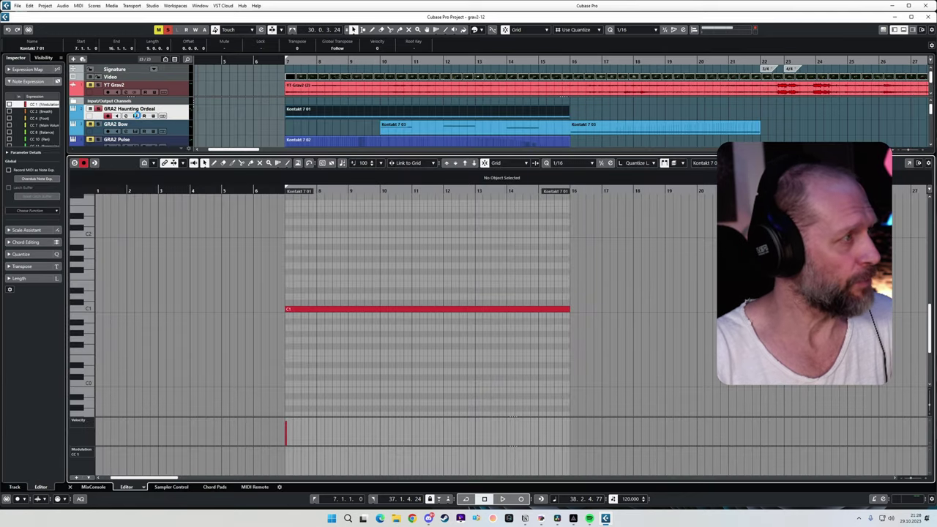
click(136, 115)
drag(366, 144, 385, 131)
Play the Haunting Ordeal part, keeping the Kontakt window clear of the notes
key(space)
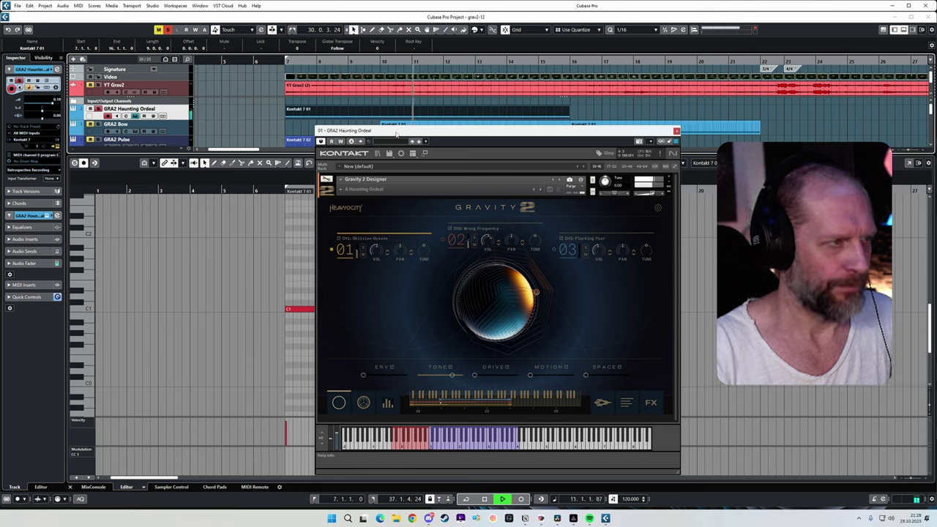
drag(412, 137, 358, 138)
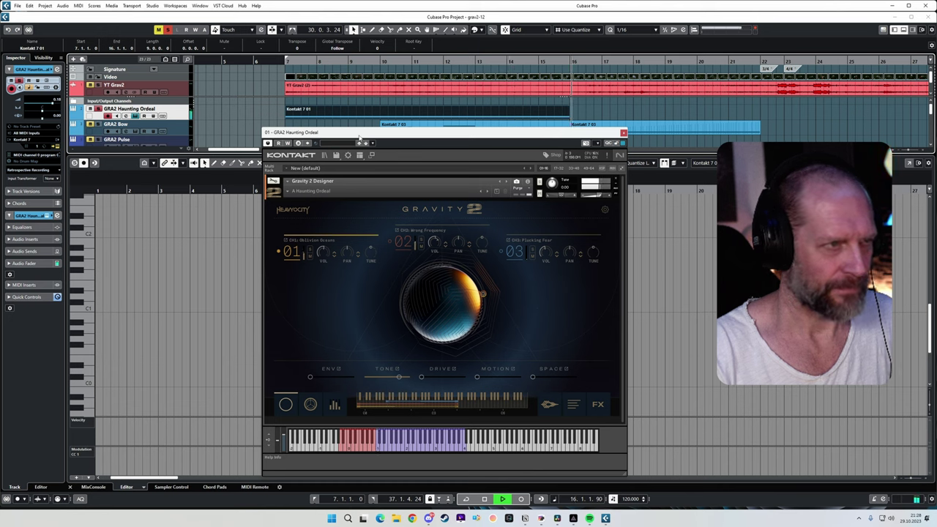
click(646, 251)
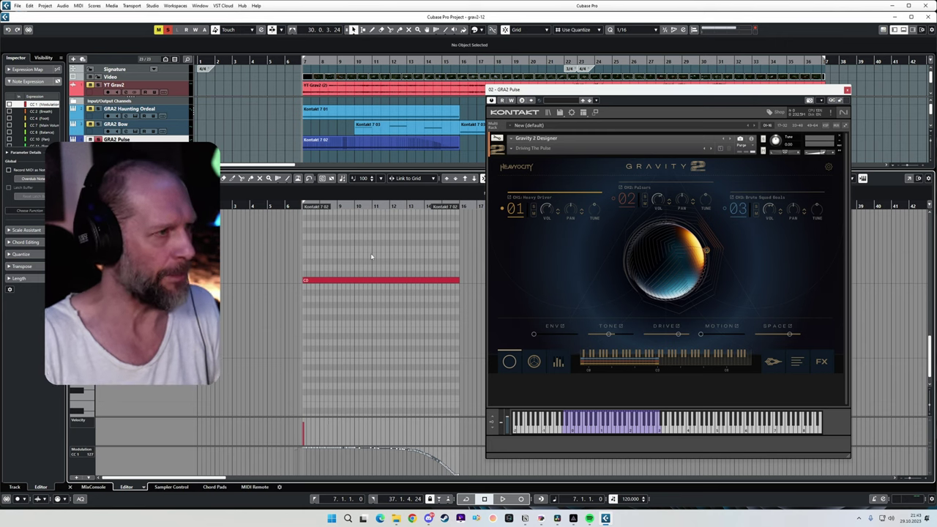
Play back the GRA2 Pulse part
key(space)
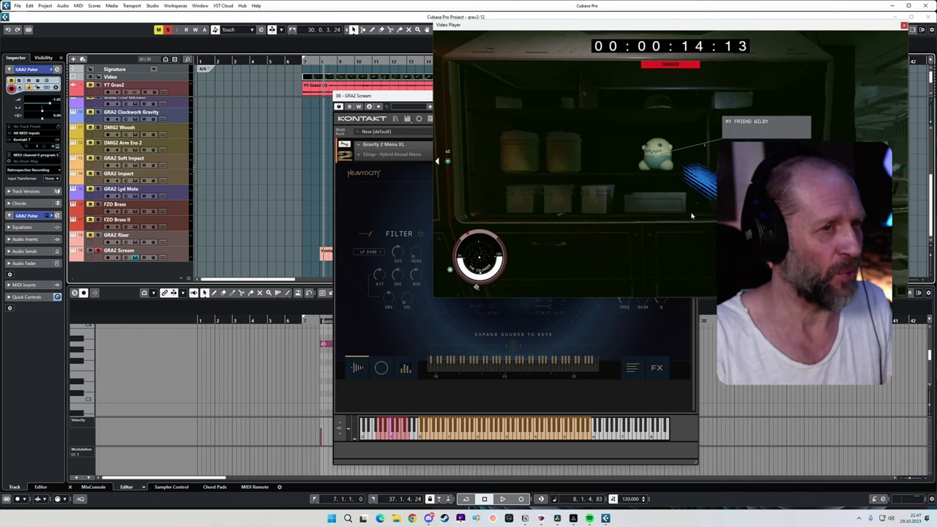
Close the video player and play the GRA2 Scream Creature Call sound
click(903, 26)
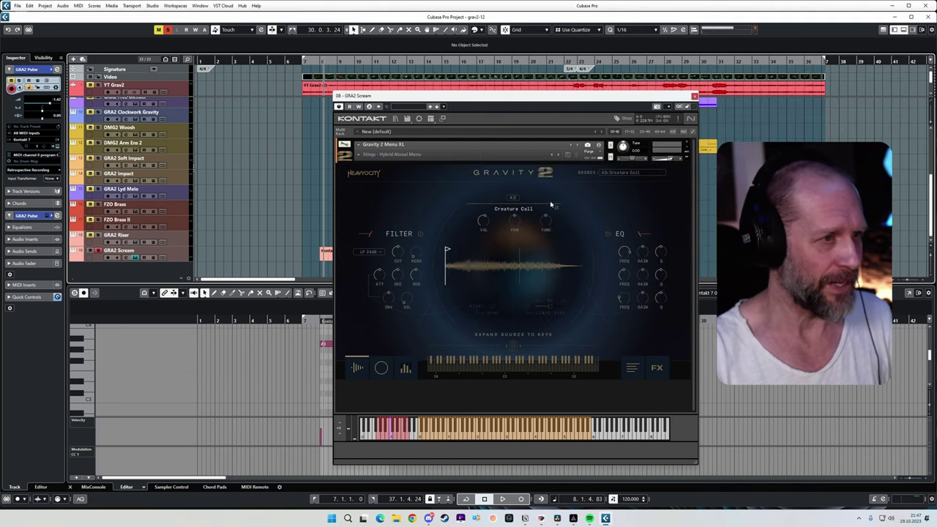
key(space)
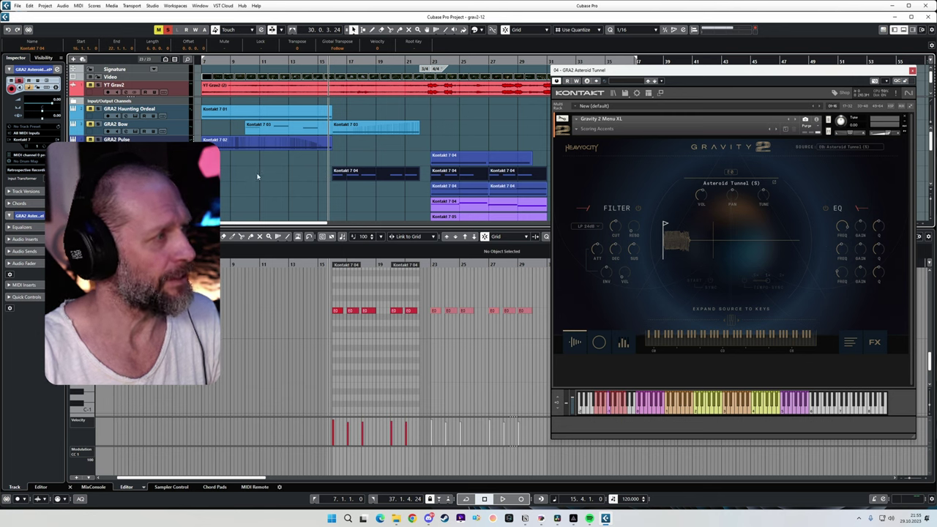
Deselect the Kontakt 7 04 parts and stop the Asteroid Tunnel playback
click(347, 190)
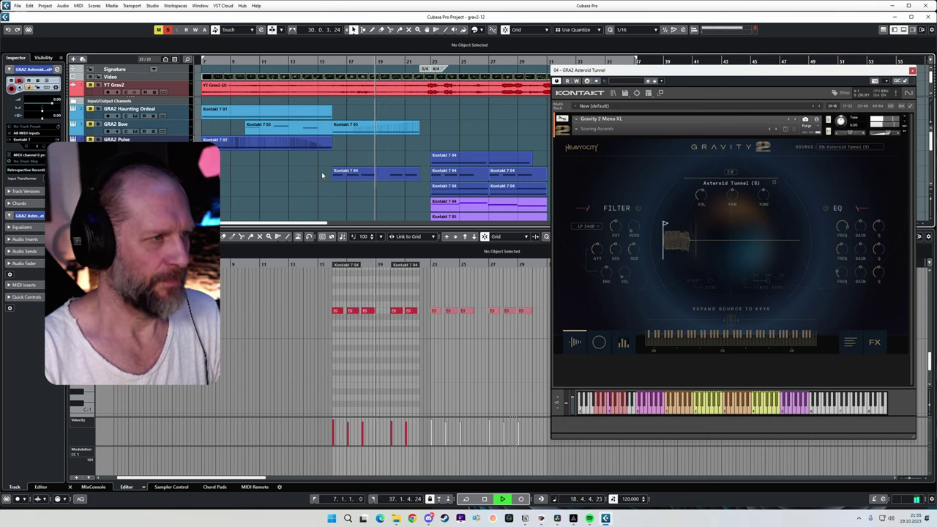
key(space)
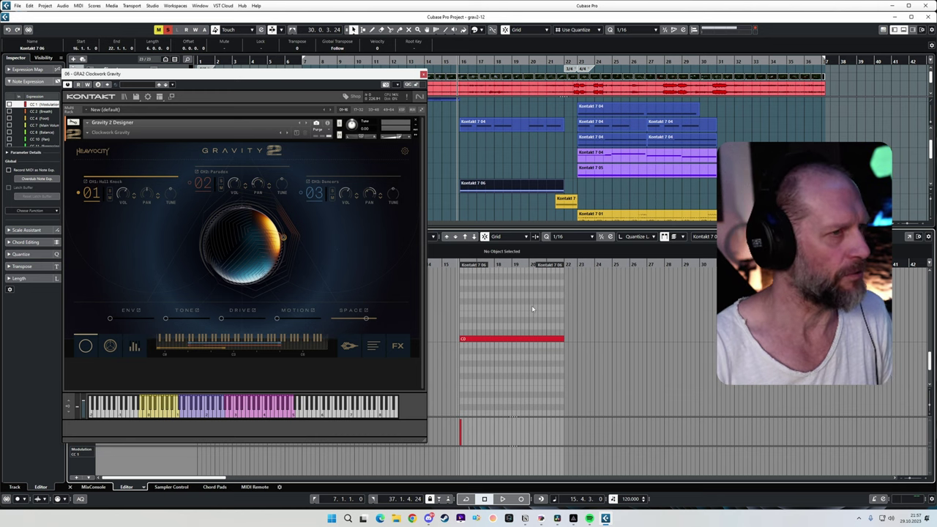
Play back the Clockwork Gravity part
key(space)
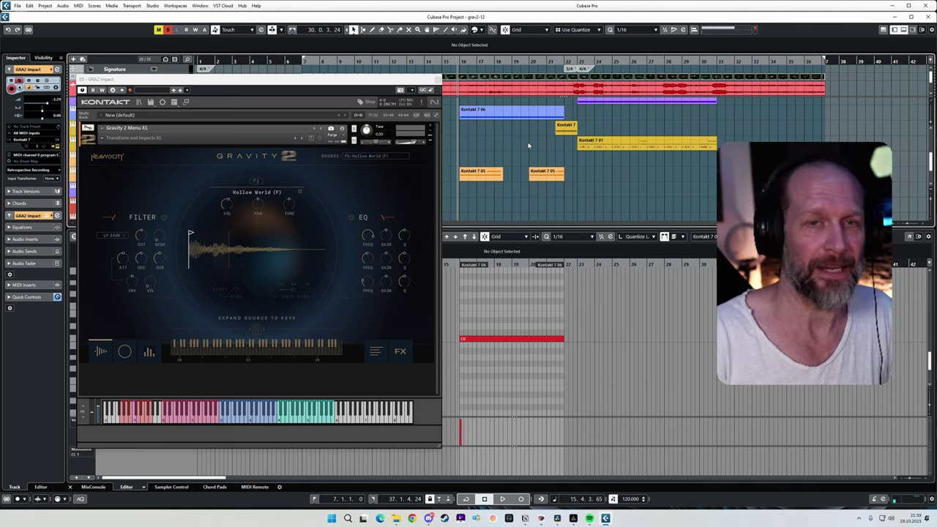
Play back the GRA2 Impact part
key(space)
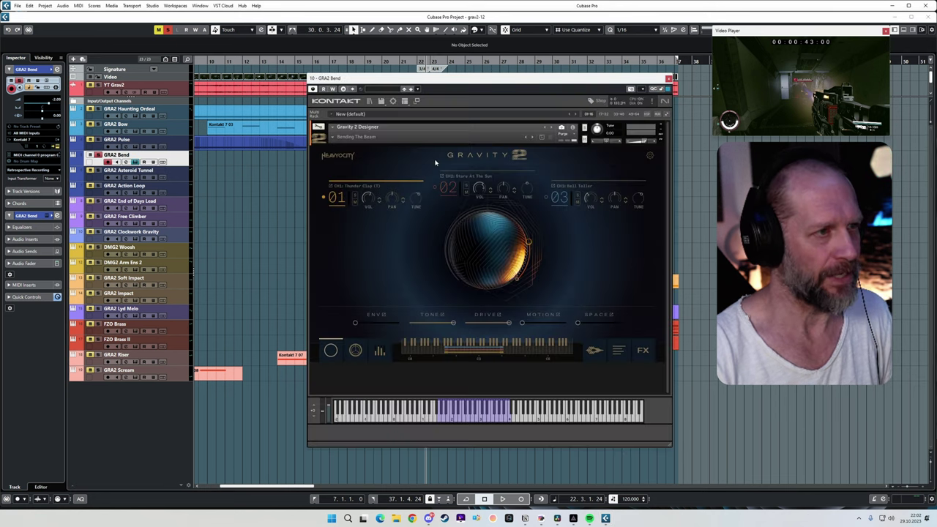
Move the GRA2 Bend instrument window lower left to reveal the clips
drag(511, 82, 453, 99)
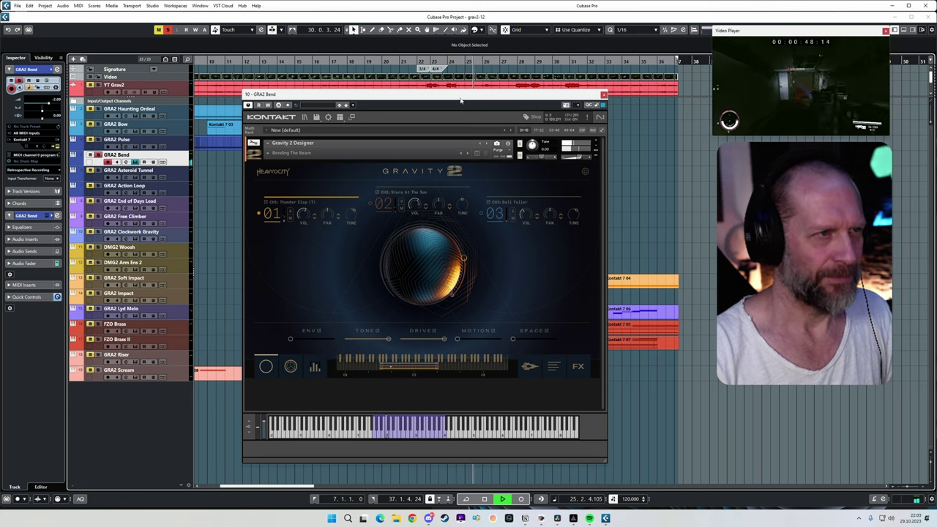
drag(472, 99, 477, 205)
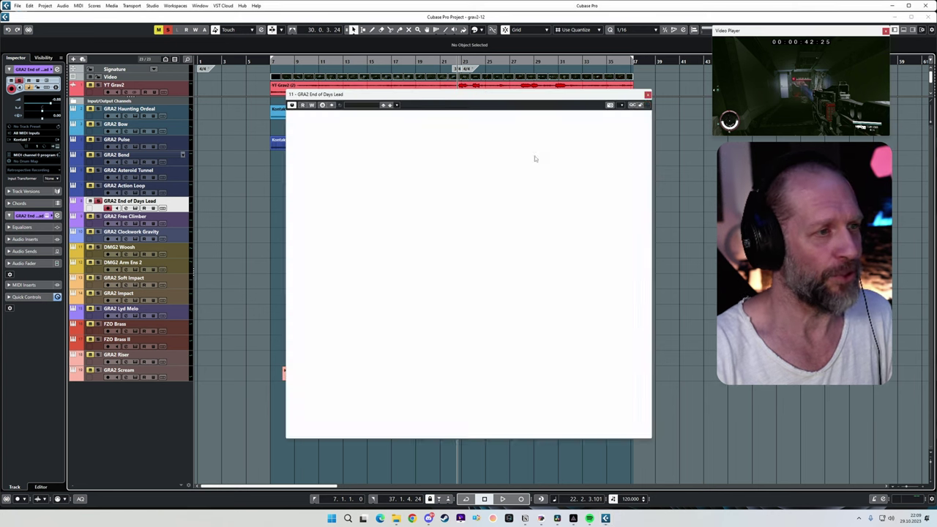
Play the End of Days Lead part against the footage, shifting its Kontakt window left, then stop
key(space)
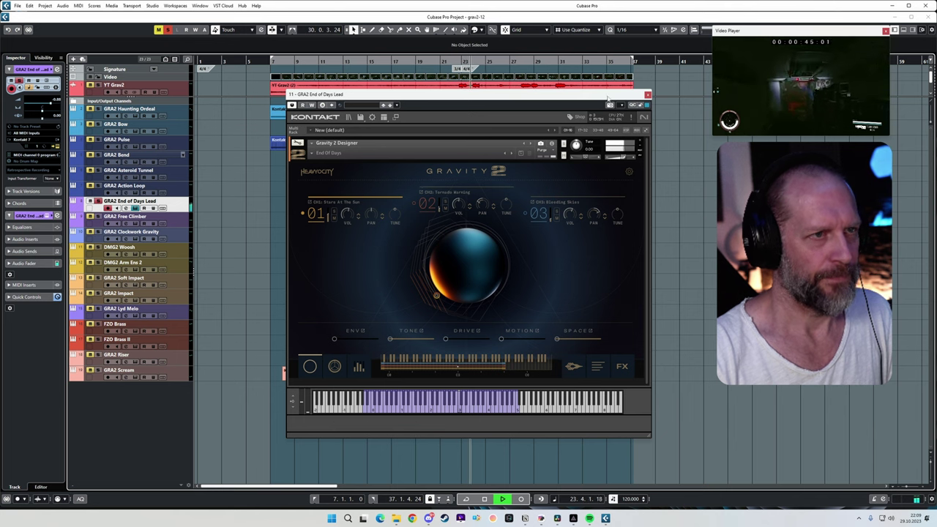
drag(609, 98, 408, 85)
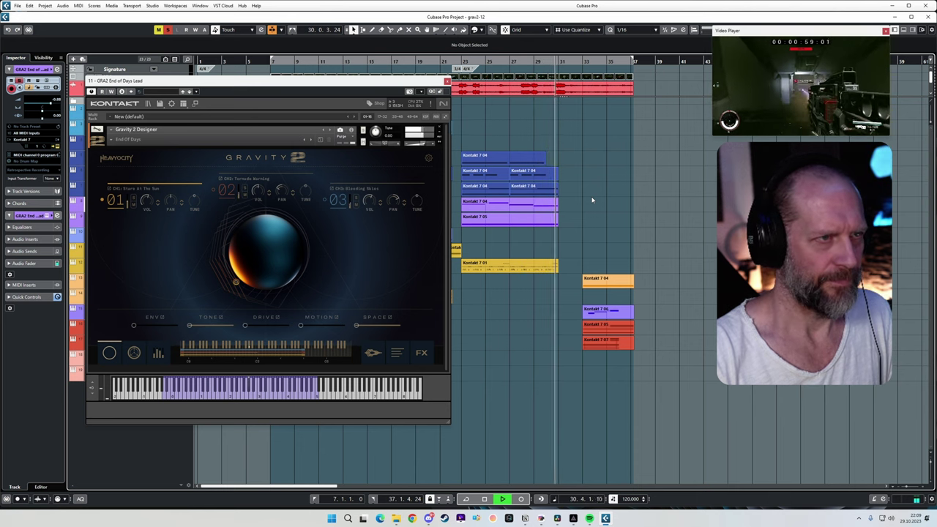
key(space)
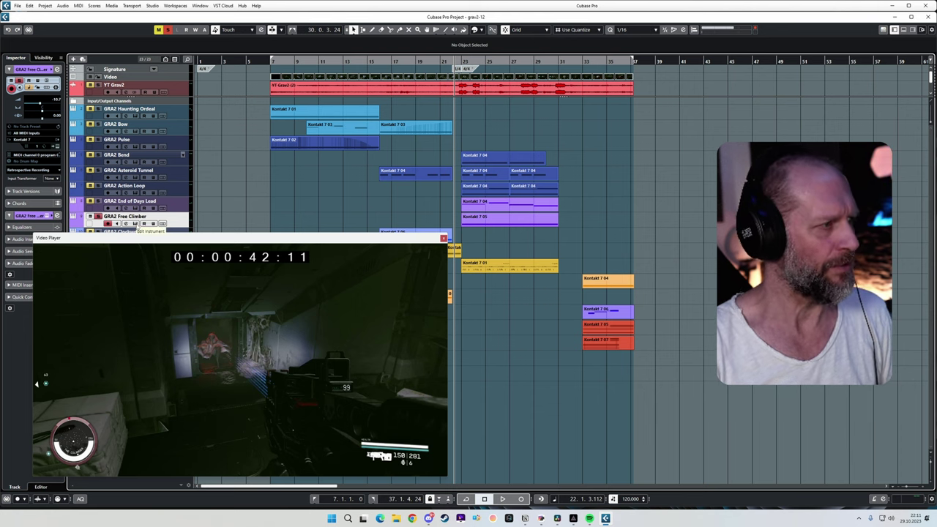
Open the GRA2 Free Climber instrument and play its part
click(157, 226)
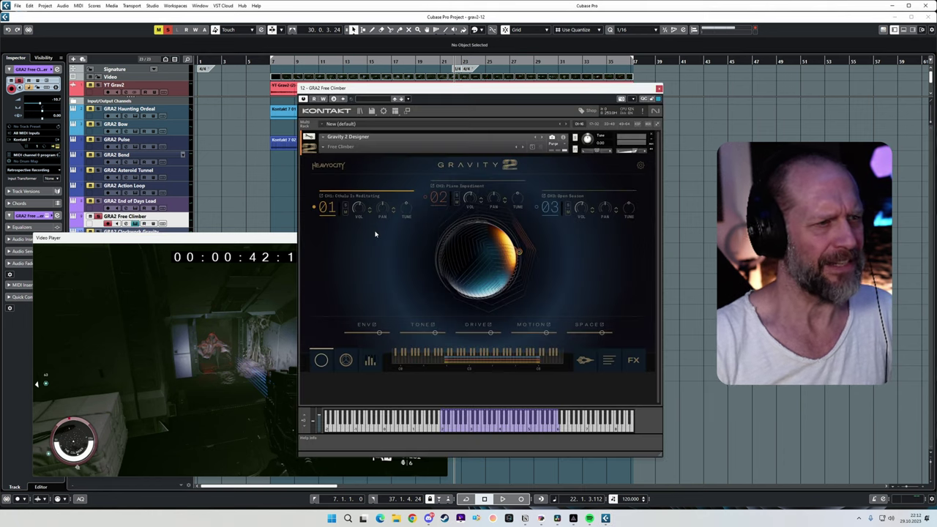
key(space)
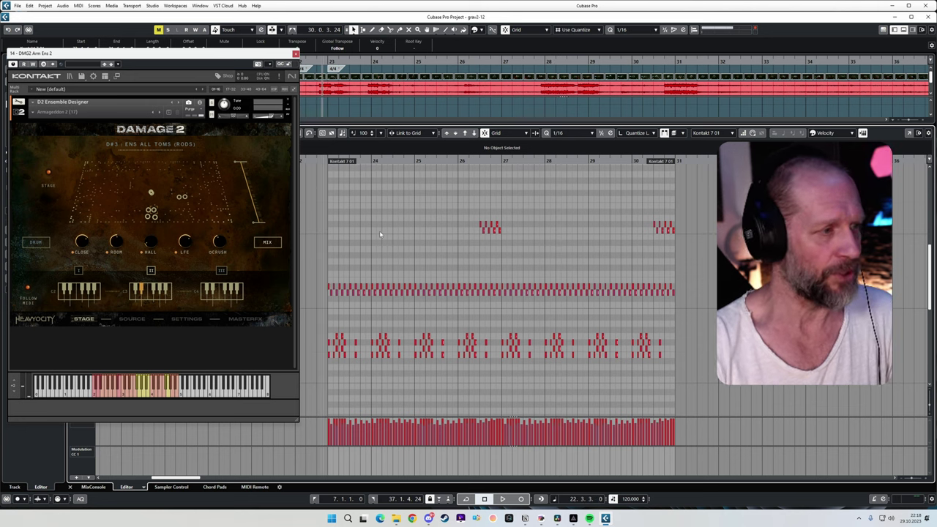
Play back the Damage 2 drum part
key(space)
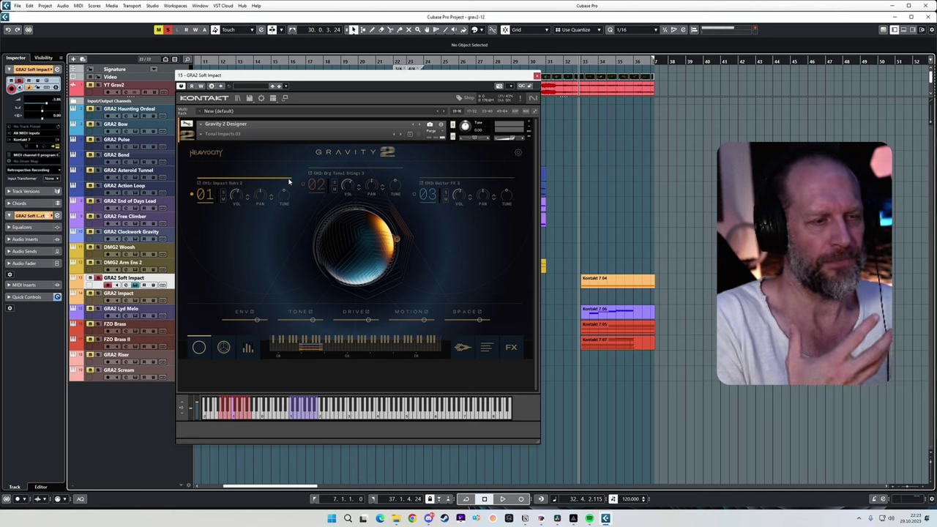
Audition the Soft Impact part, then open the Kontakt 7 06 Lyd Melo part in the Key Editor
key(space)
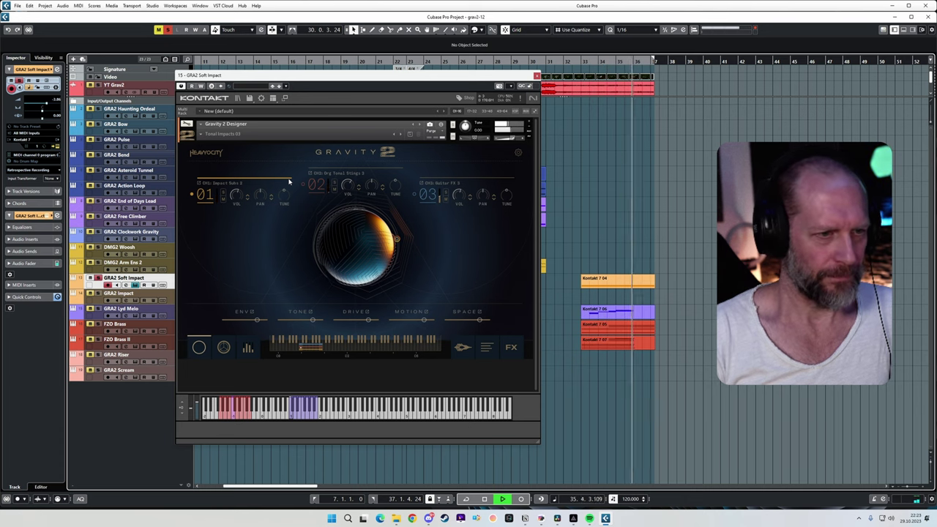
key(space)
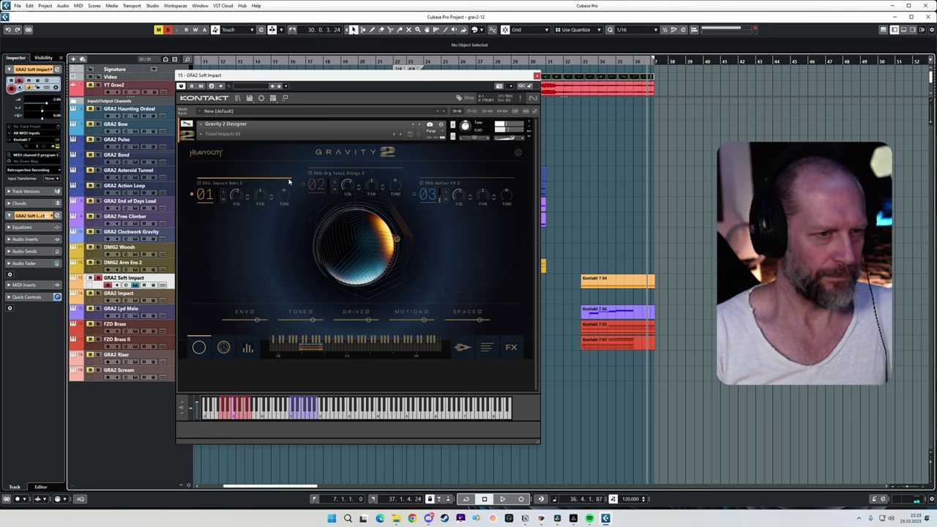
double_click(606, 311)
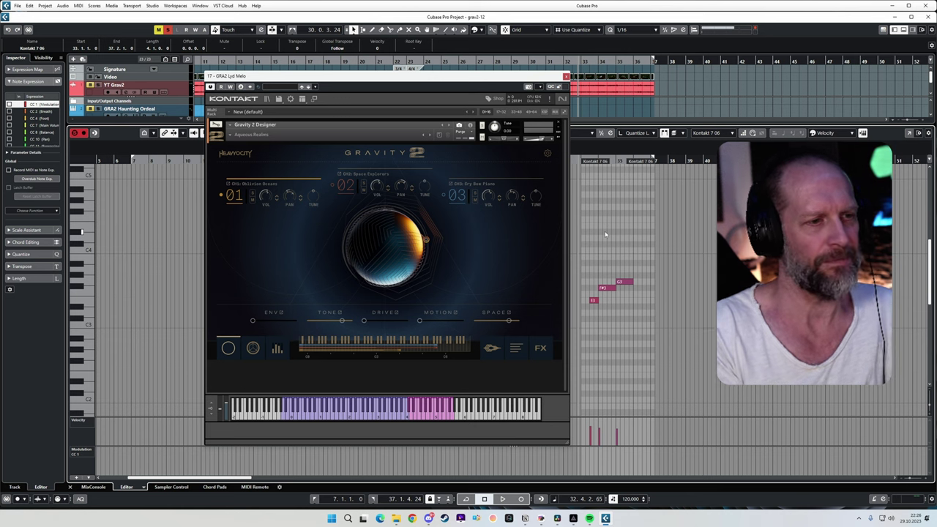
Play the GRA2 Lyd Melo part and stop it
key(space)
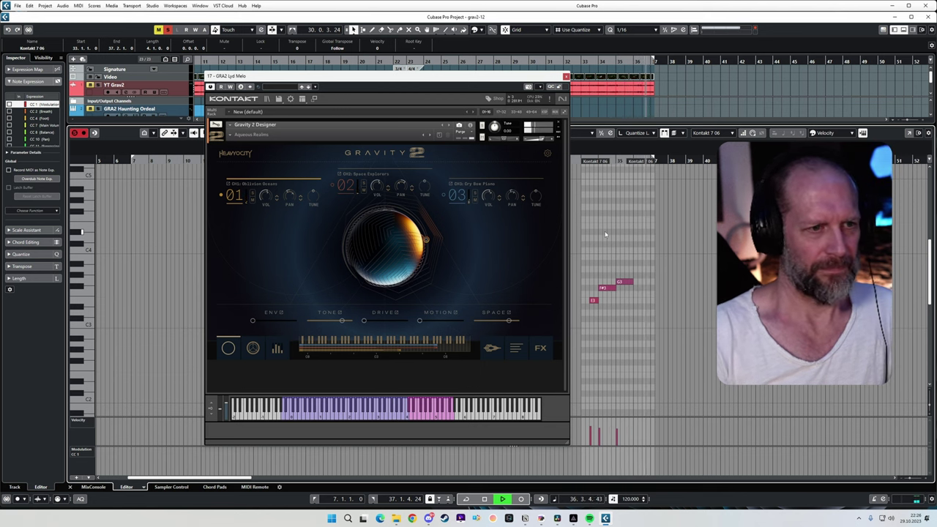
key(space)
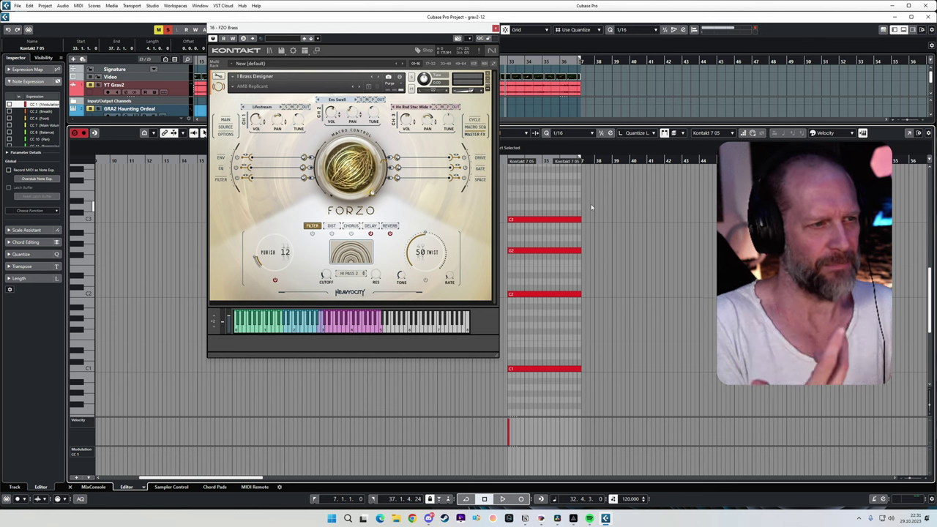
Audition the FZO Brass part, then move to FZO Brass II and play it
key(space)
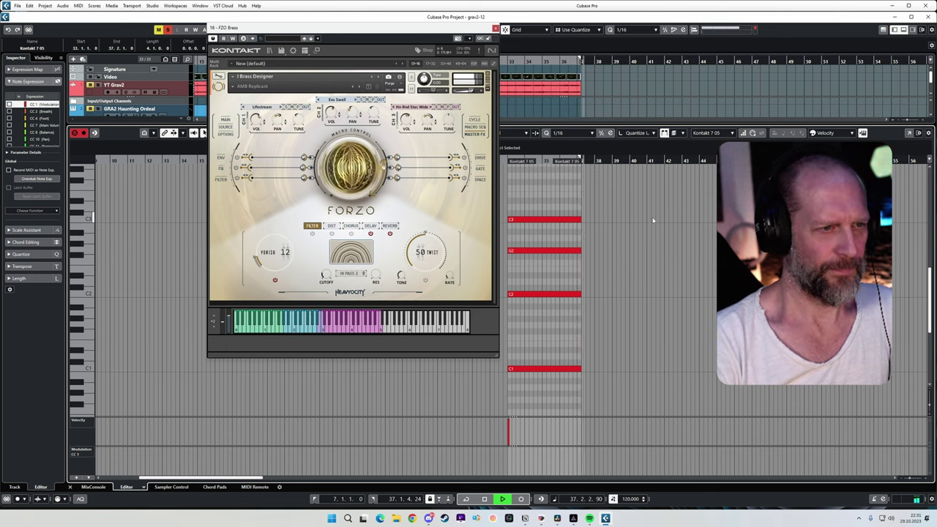
key(space)
key(Down)
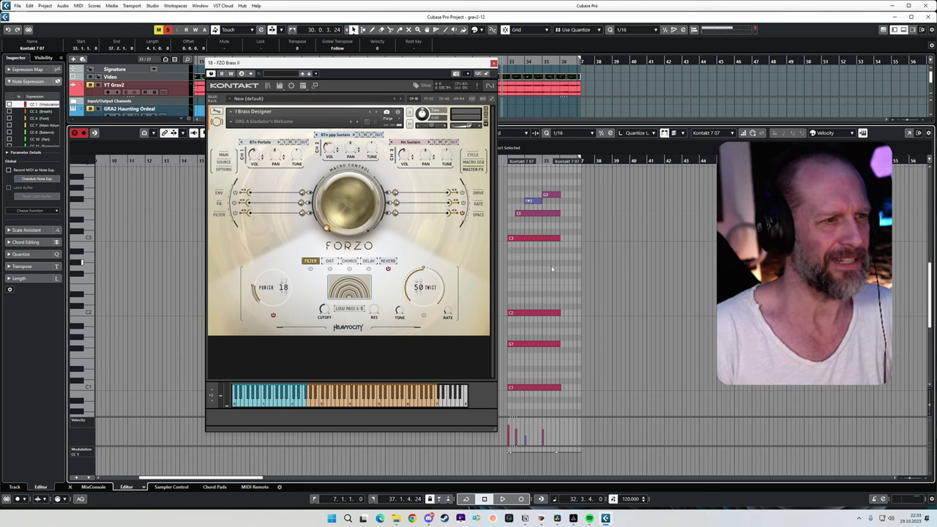
key(space)
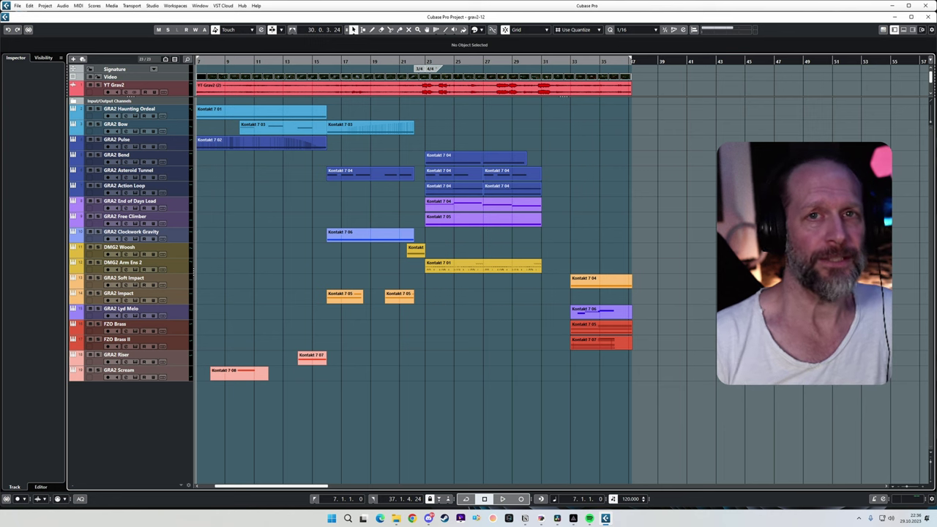
Inspect DMG2 Arm Ens 2's Infinity EQ, then show Stereo Out's FG-X 2 and Oxford Inflator in the MixConsole
key(F3)
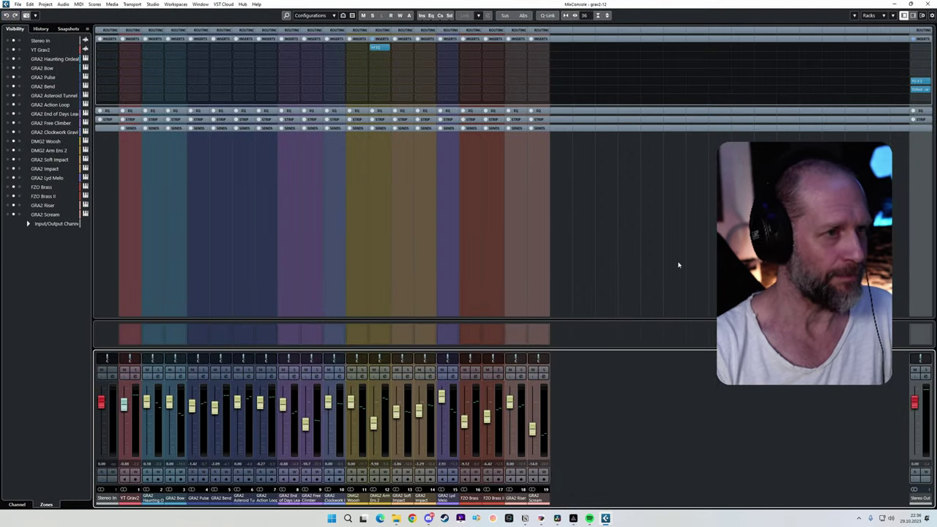
click(380, 48)
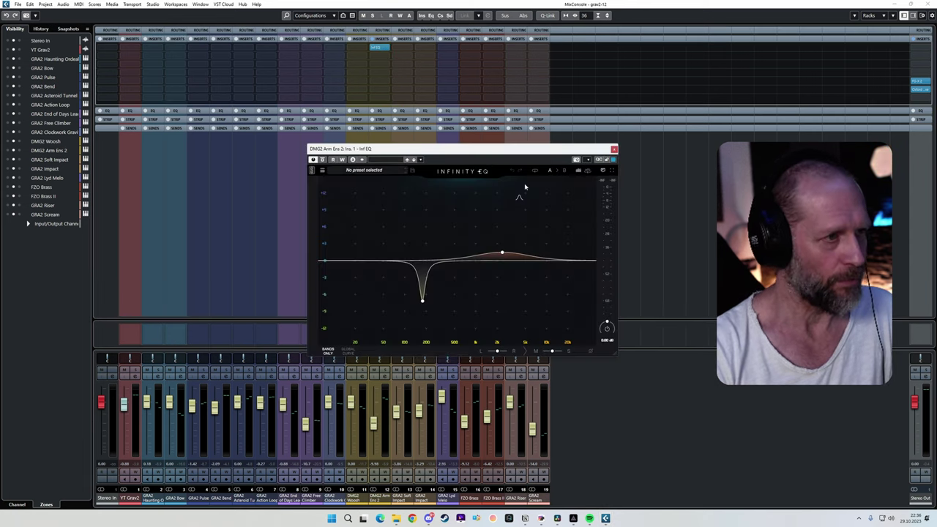
click(614, 150)
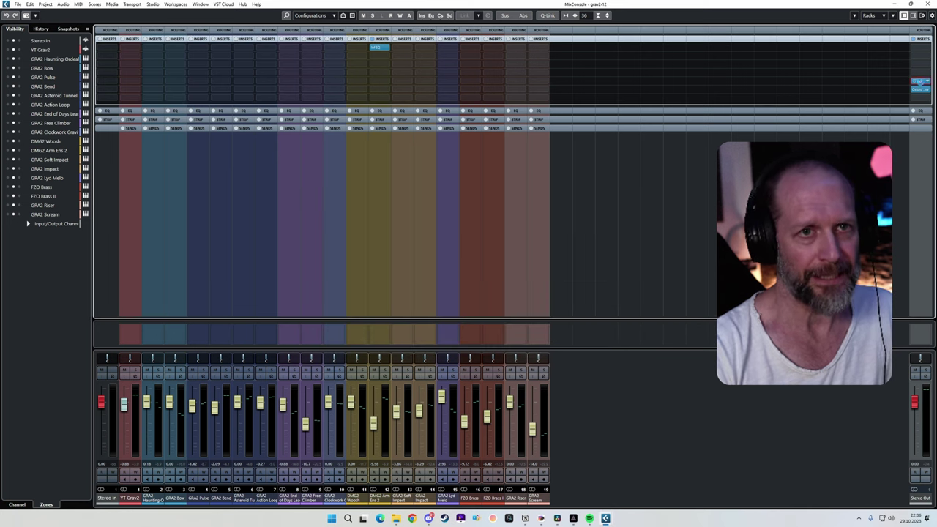
click(919, 82)
click(919, 89)
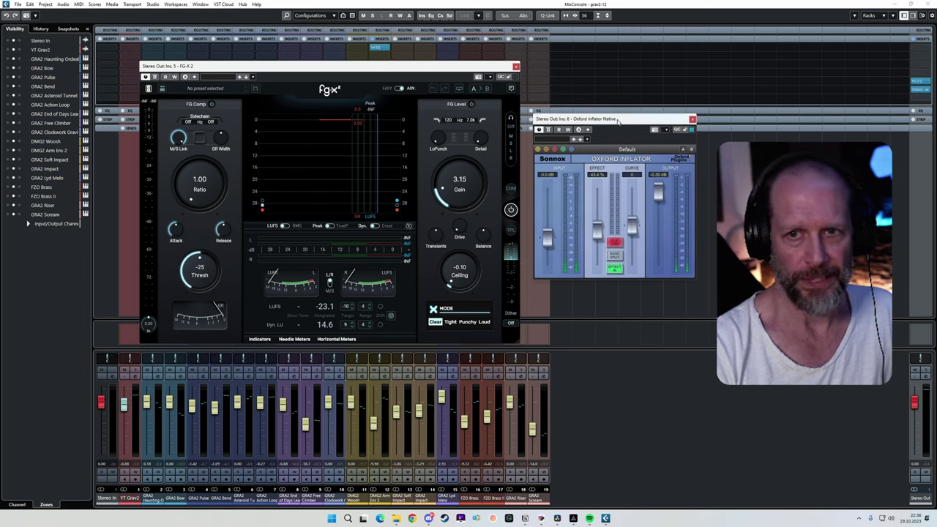